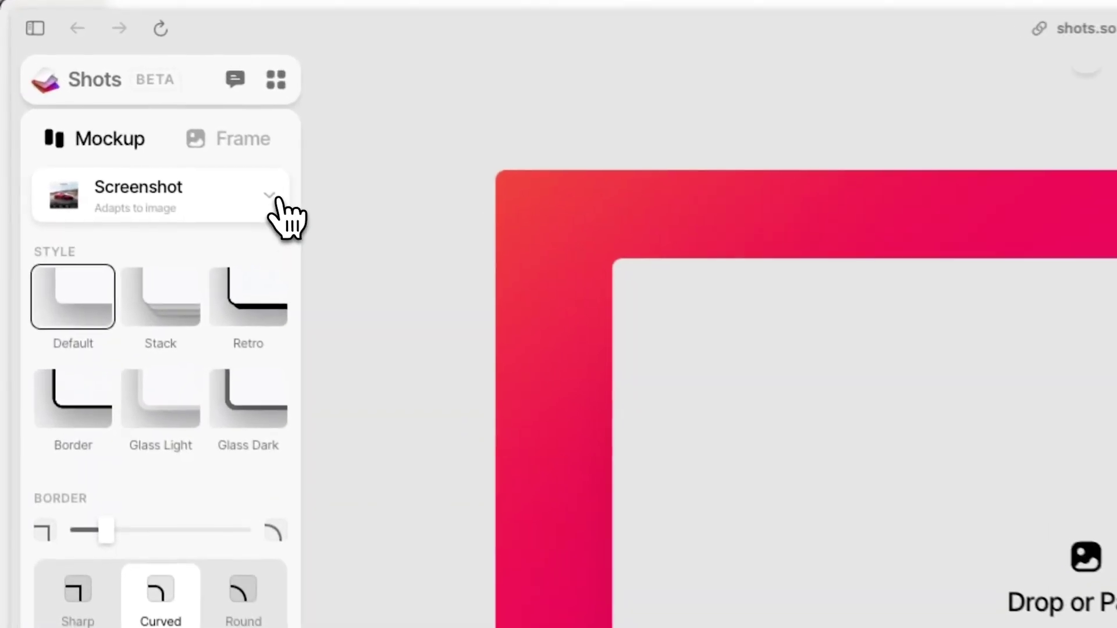
Browse the device categories, then choose the iPhone 15 (1170 x 2532) from the Phone mockups
click(139, 115)
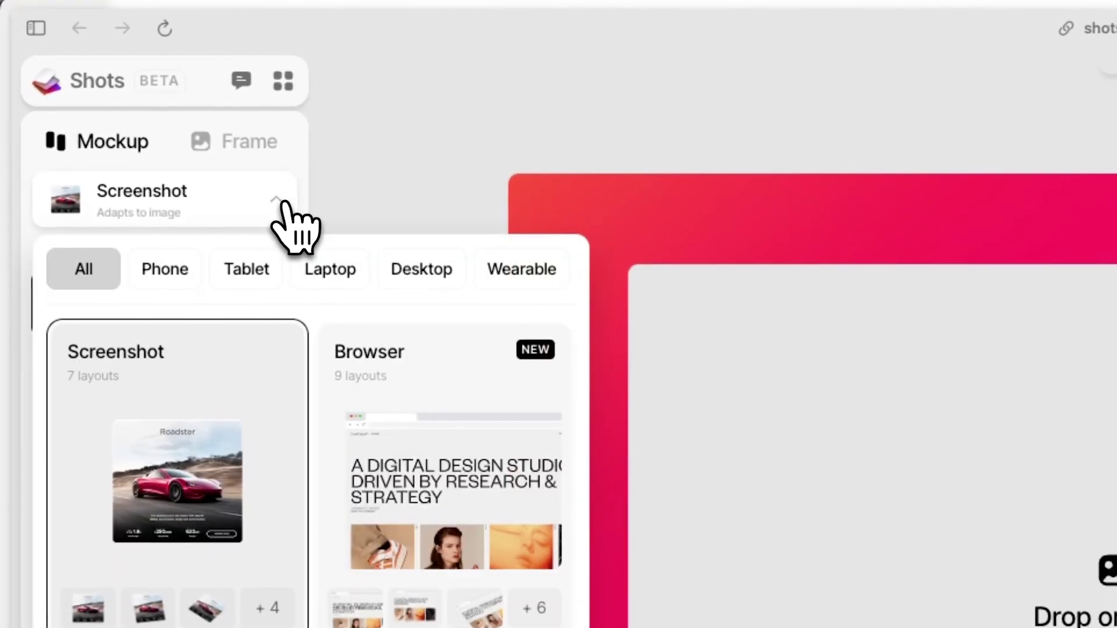
click(200, 269)
click(249, 270)
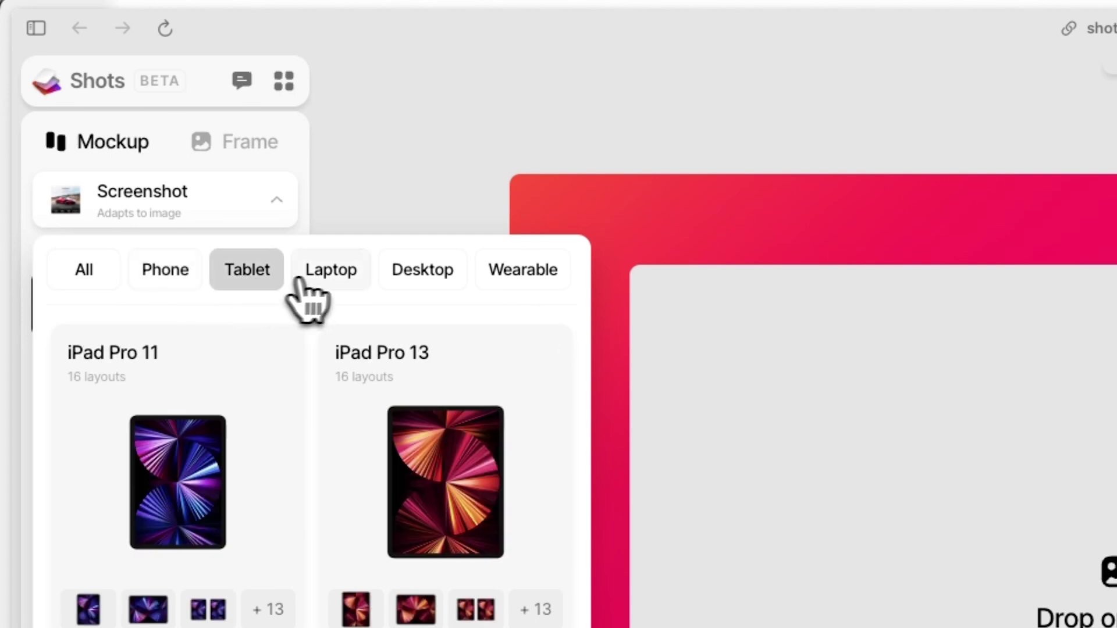
click(331, 270)
click(423, 270)
click(513, 273)
click(165, 270)
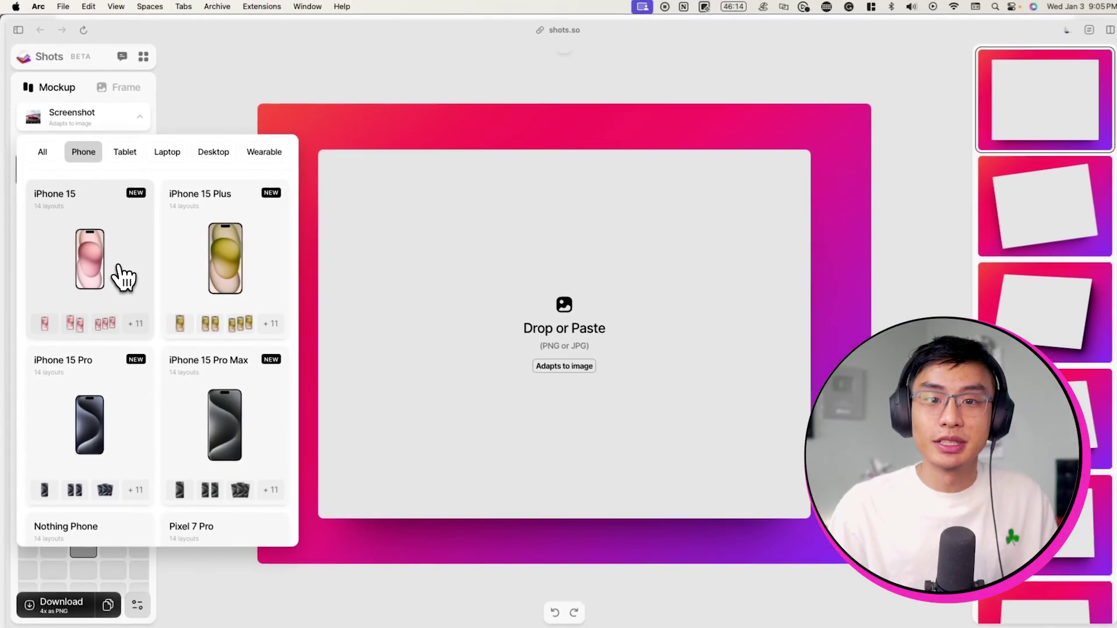
click(239, 515)
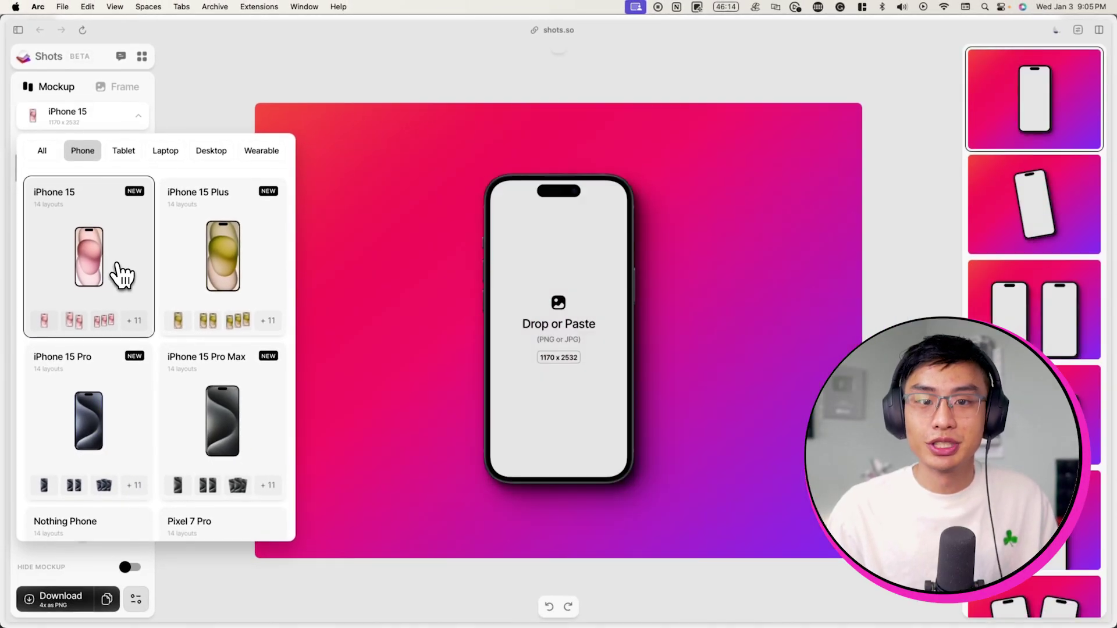
click(208, 122)
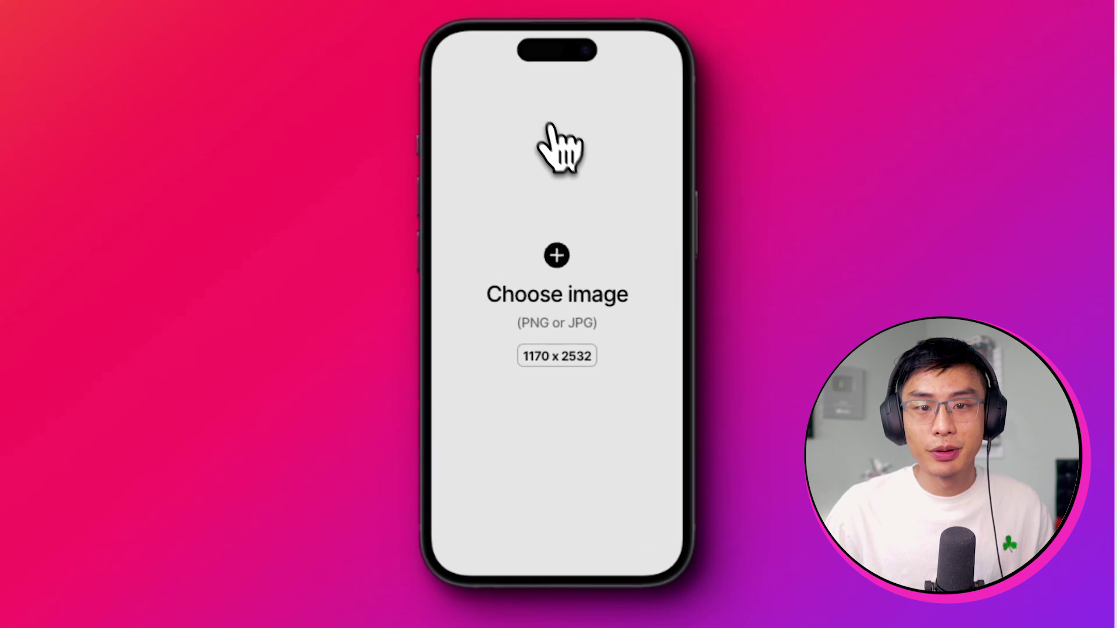
Load the newsletter email screenshot into the phone and switch it to the Blue style
click(531, 98)
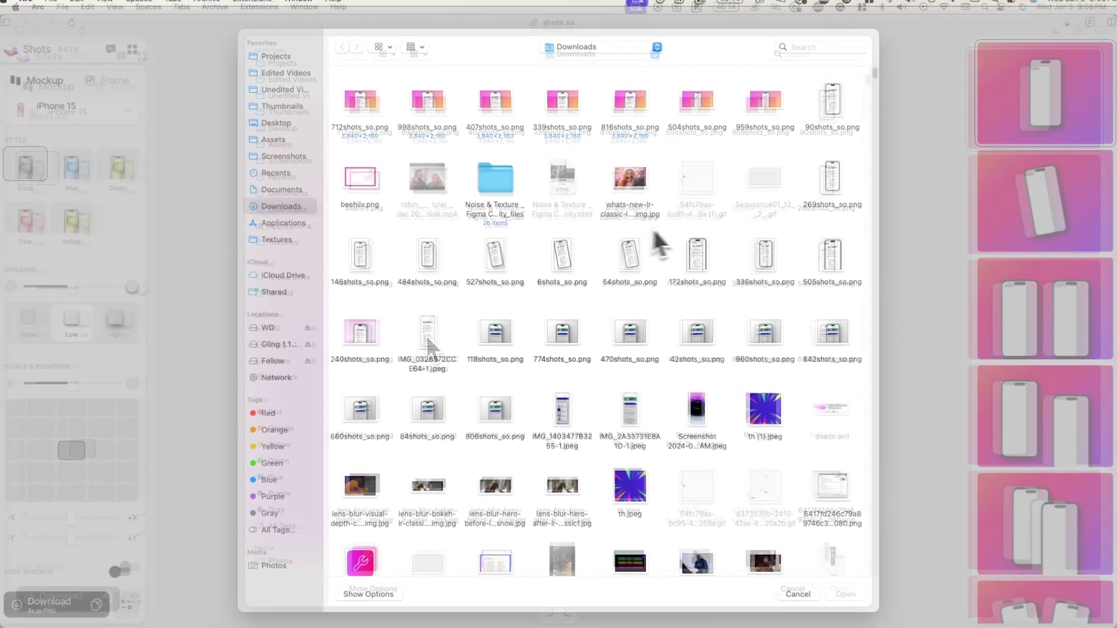
double_click(397, 337)
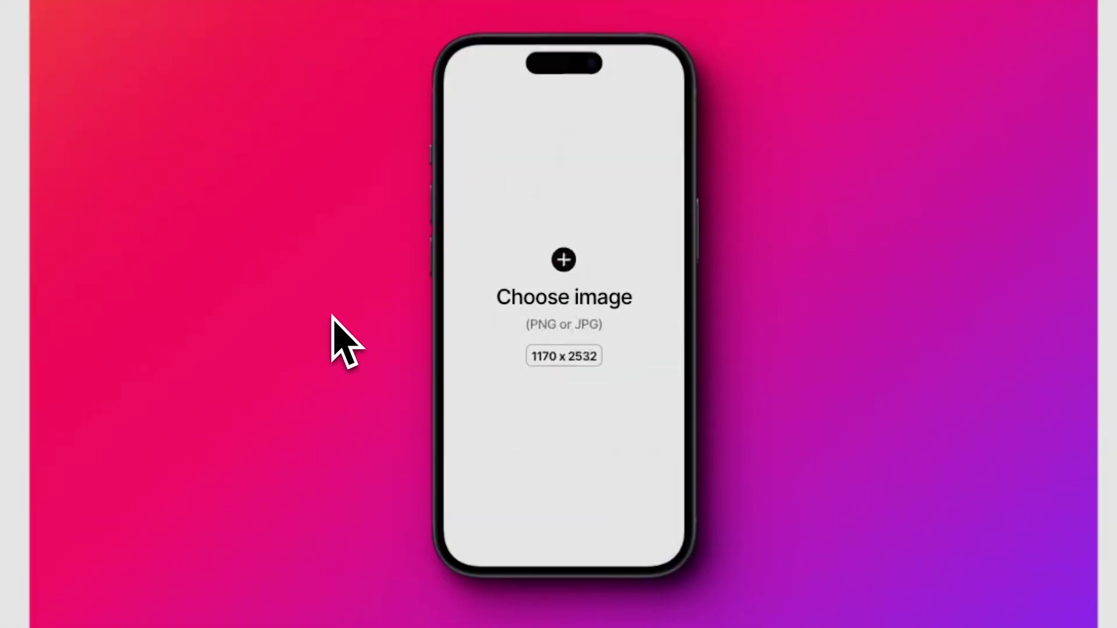
click(211, 538)
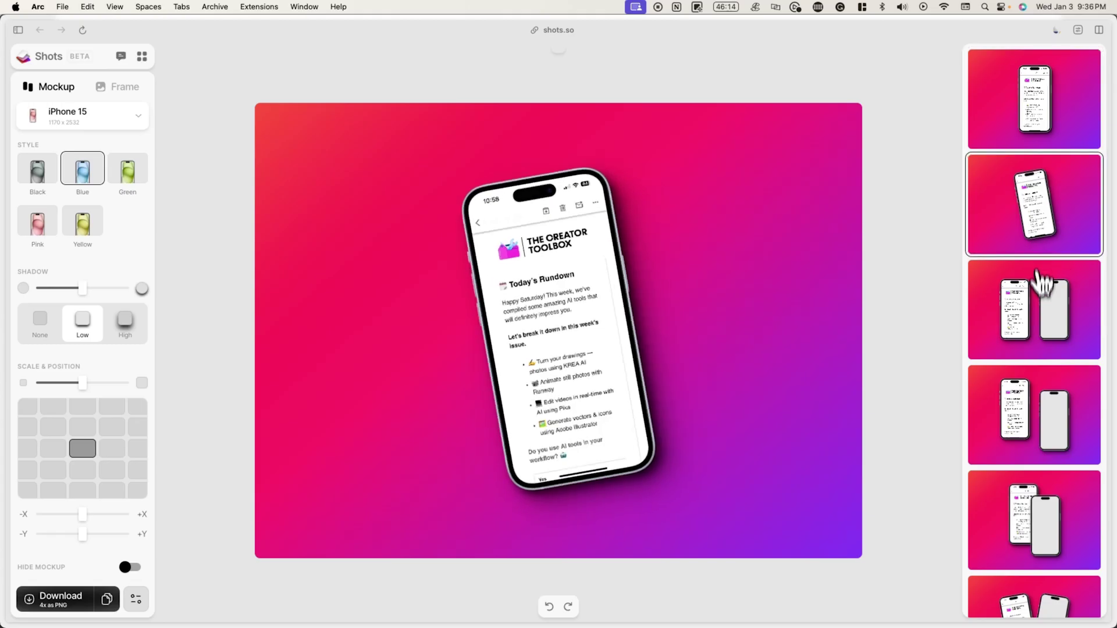
Try the side-by-side, overlapping and tilted two-phone layouts, then settle on the single close-up phone
click(1041, 285)
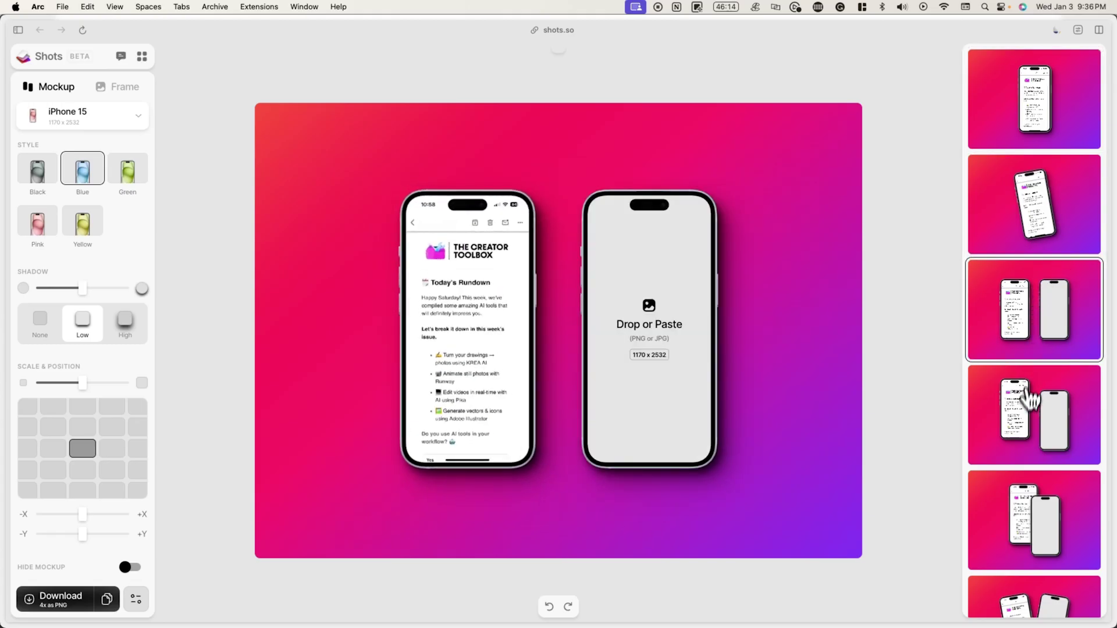
click(1036, 476)
scroll(1037, 509, down, 2)
click(1041, 523)
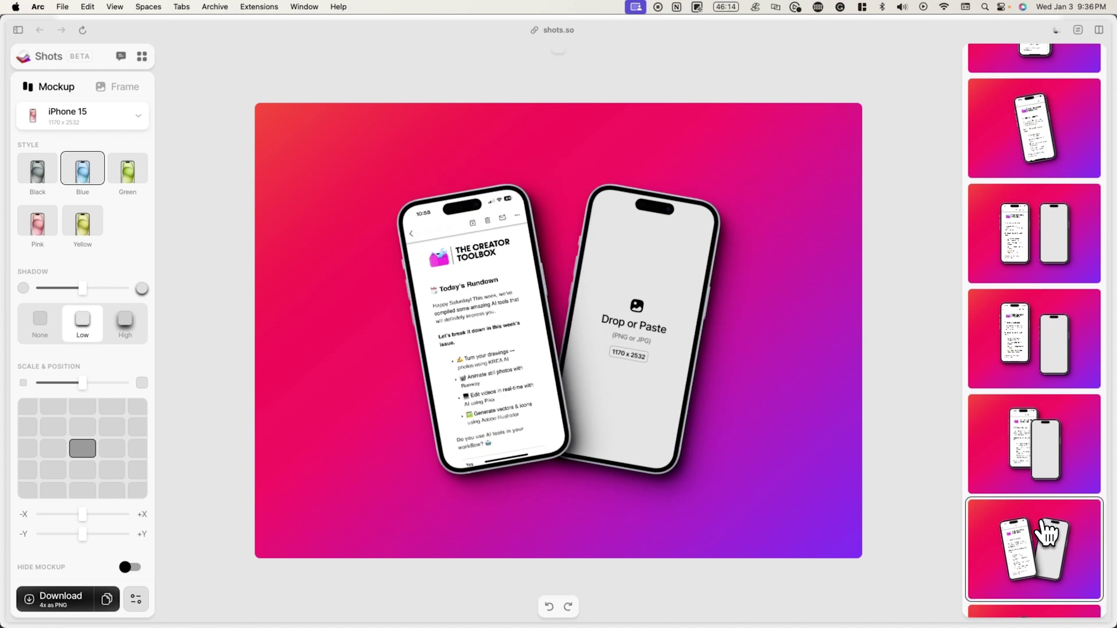
scroll(1042, 529, down, 10)
click(1035, 558)
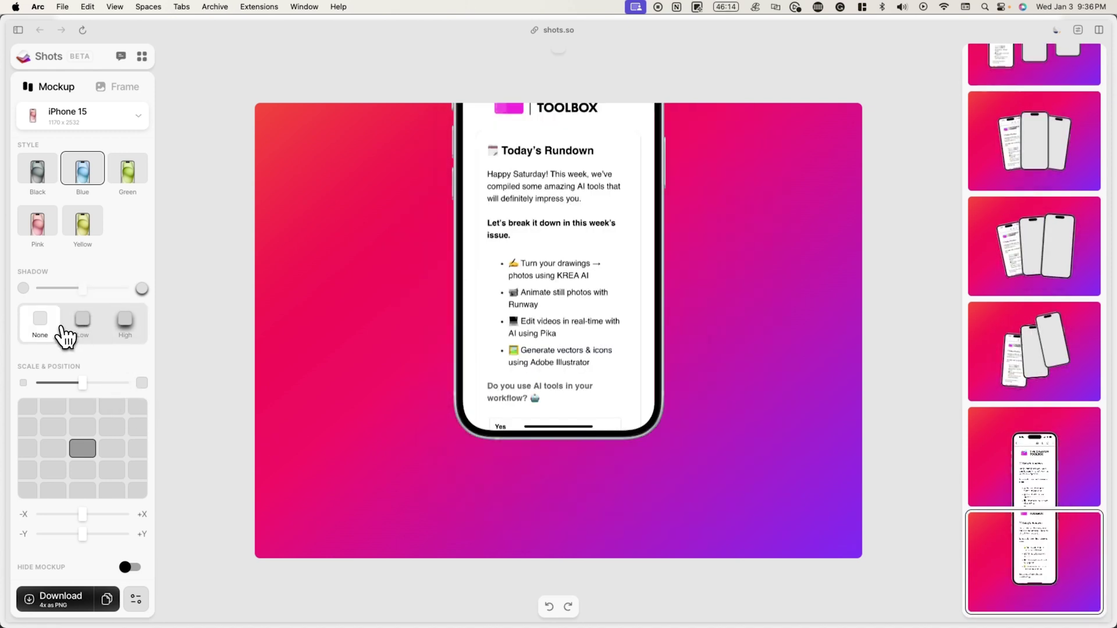
Set the phone's Shadow to High and keep it centred in the frame
click(125, 320)
click(114, 428)
click(89, 453)
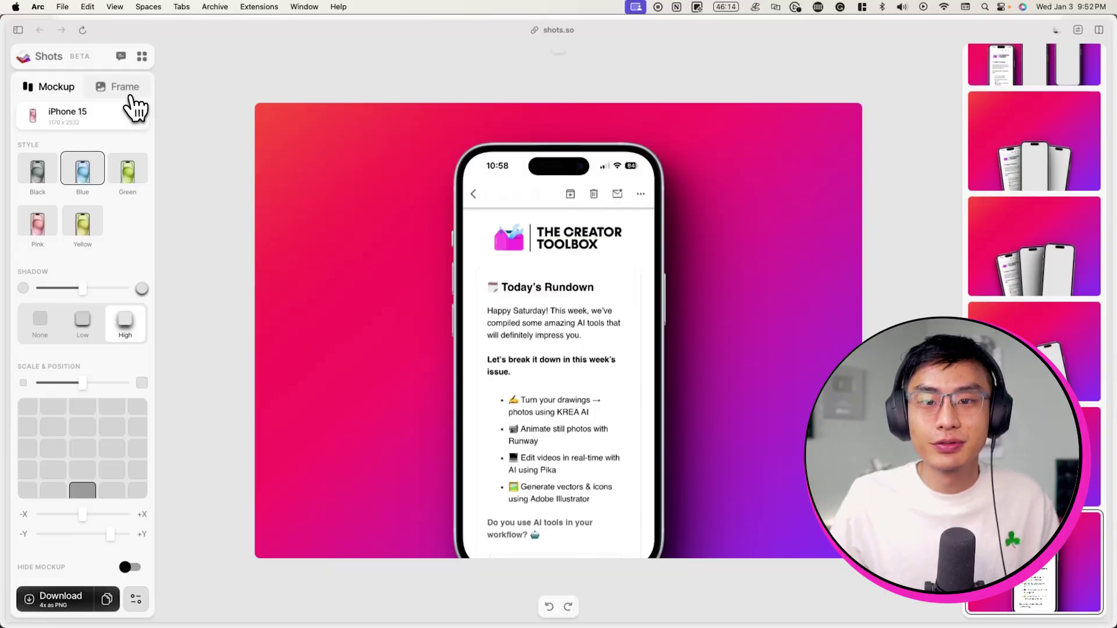
Make the frame background Transparent in the Frame settings
click(129, 94)
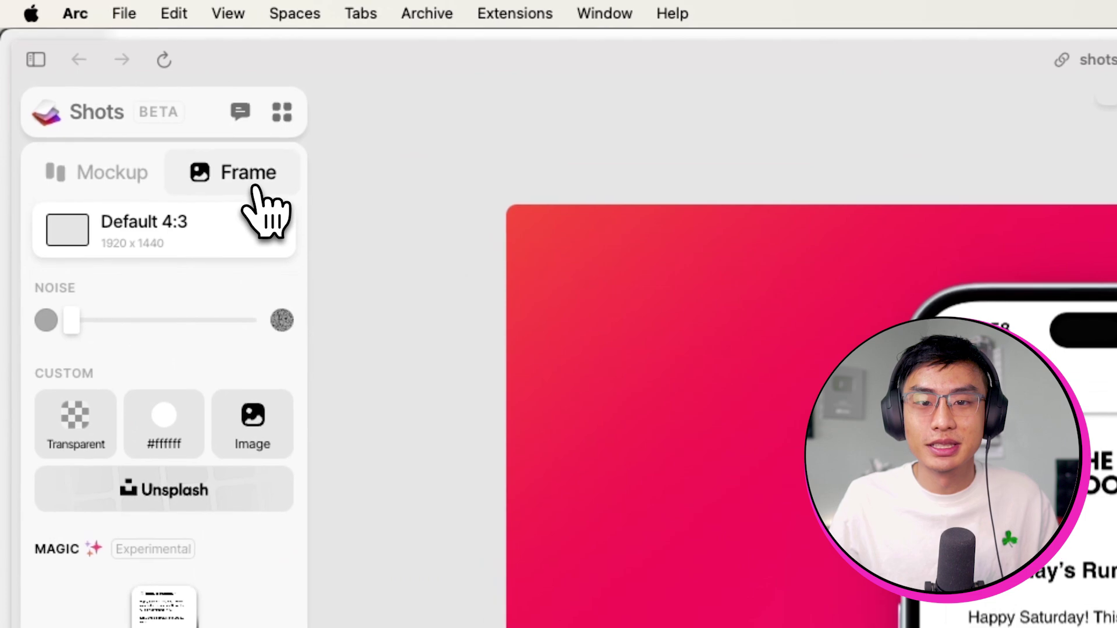
click(93, 442)
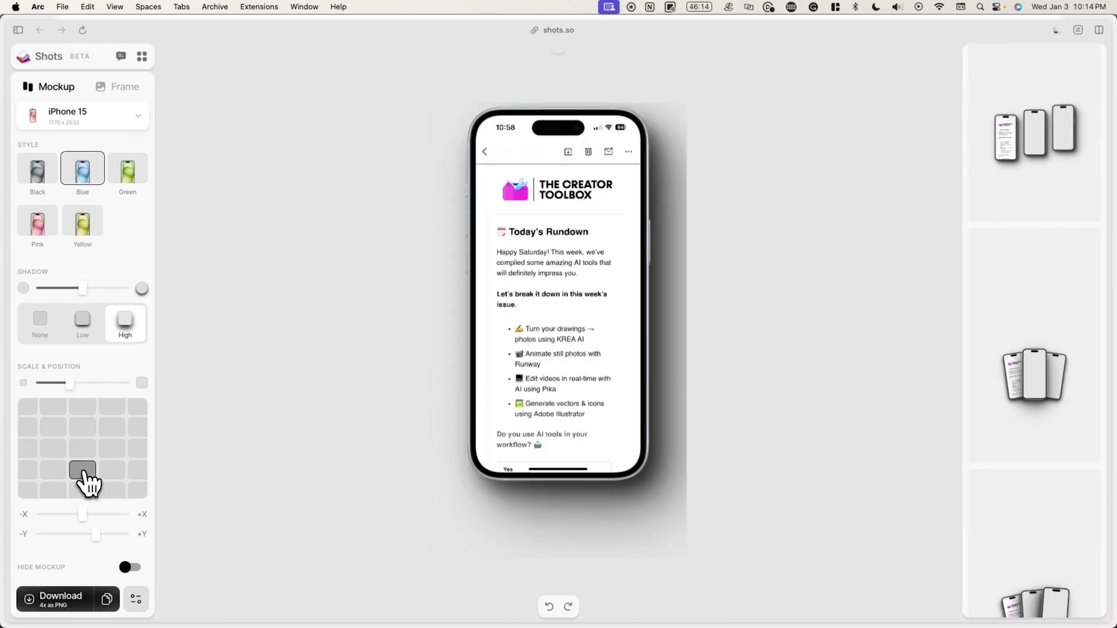
mouse_move(110, 535)
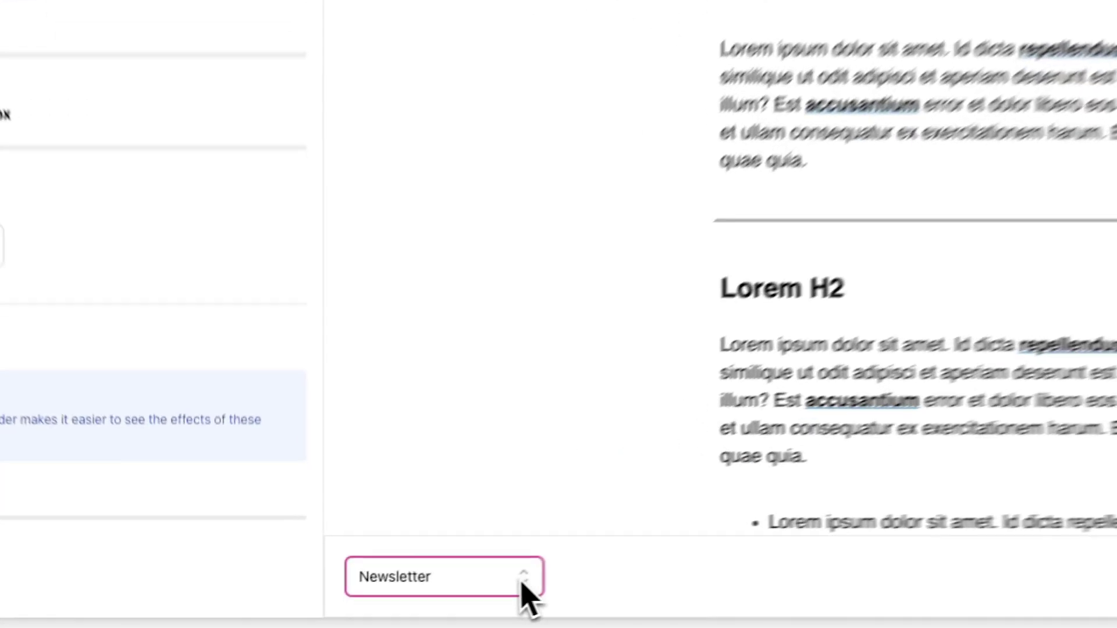
On the Landing Page, upload 798shots_so.png as the main section image and publish the site
click(523, 584)
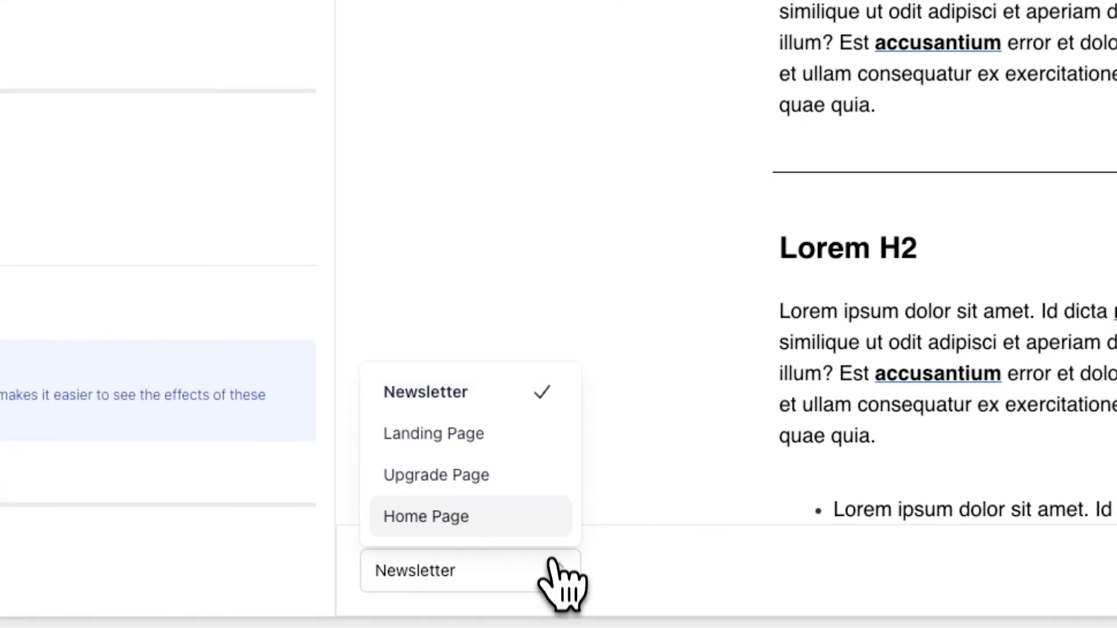
click(523, 470)
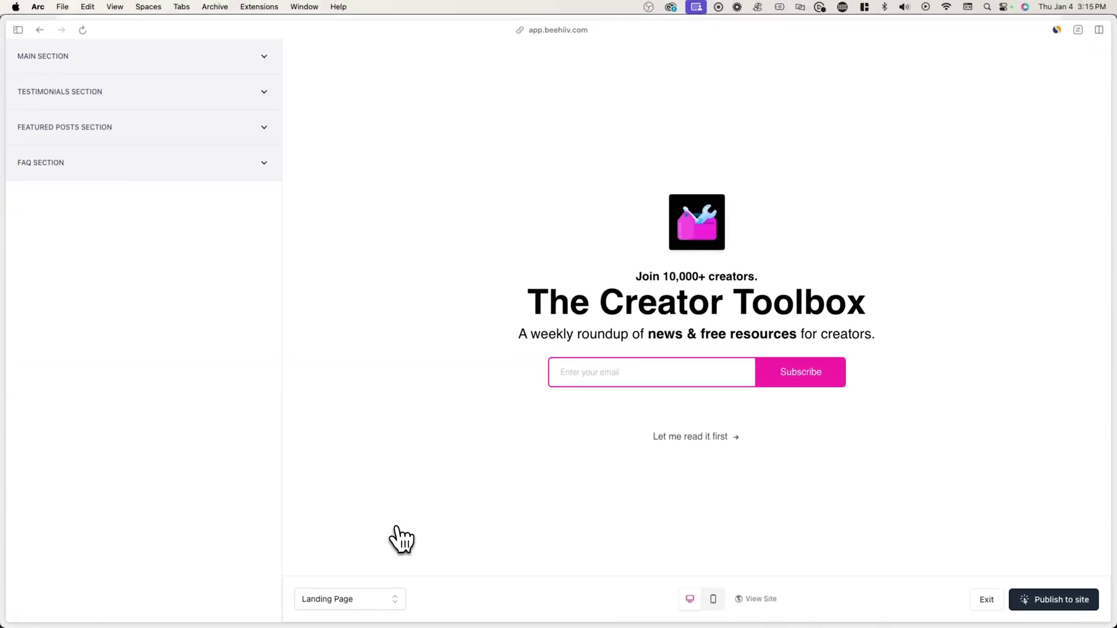
click(206, 55)
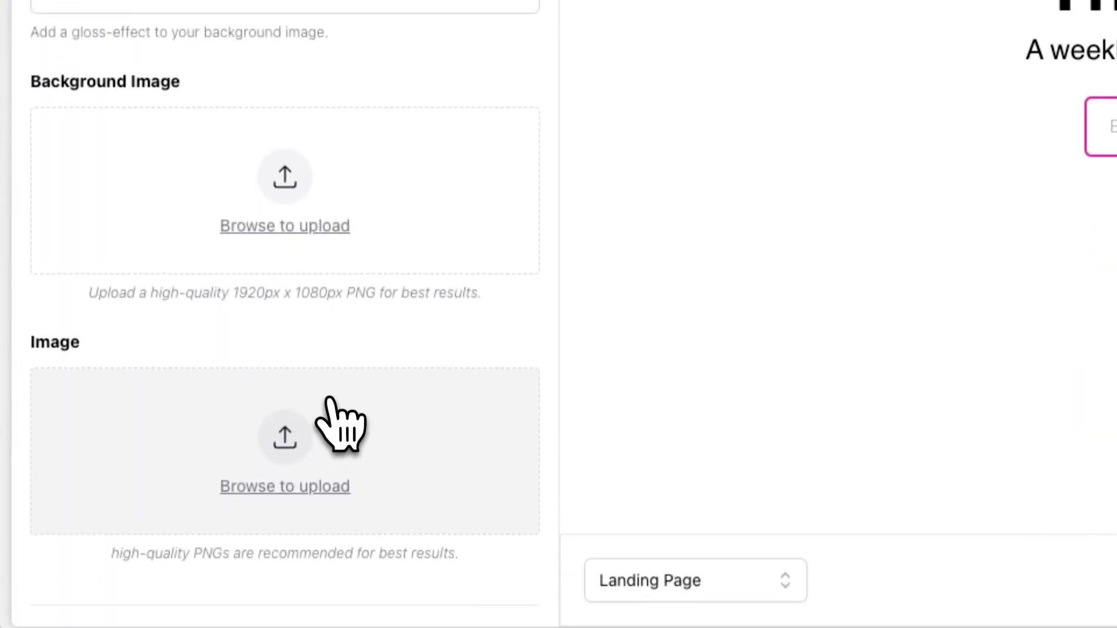
click(338, 335)
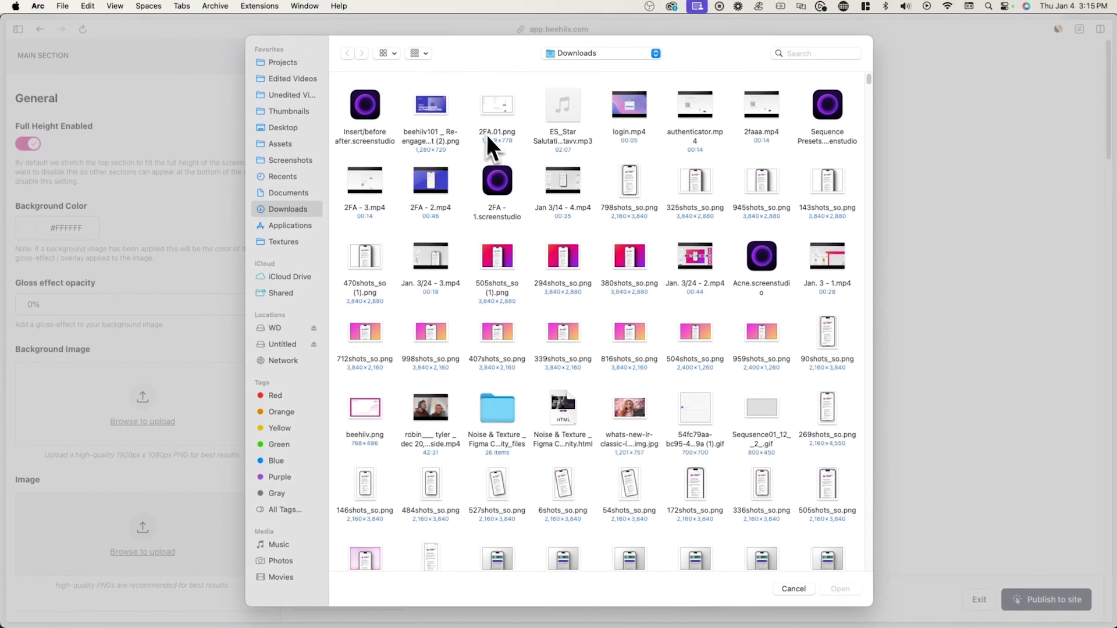
double_click(644, 186)
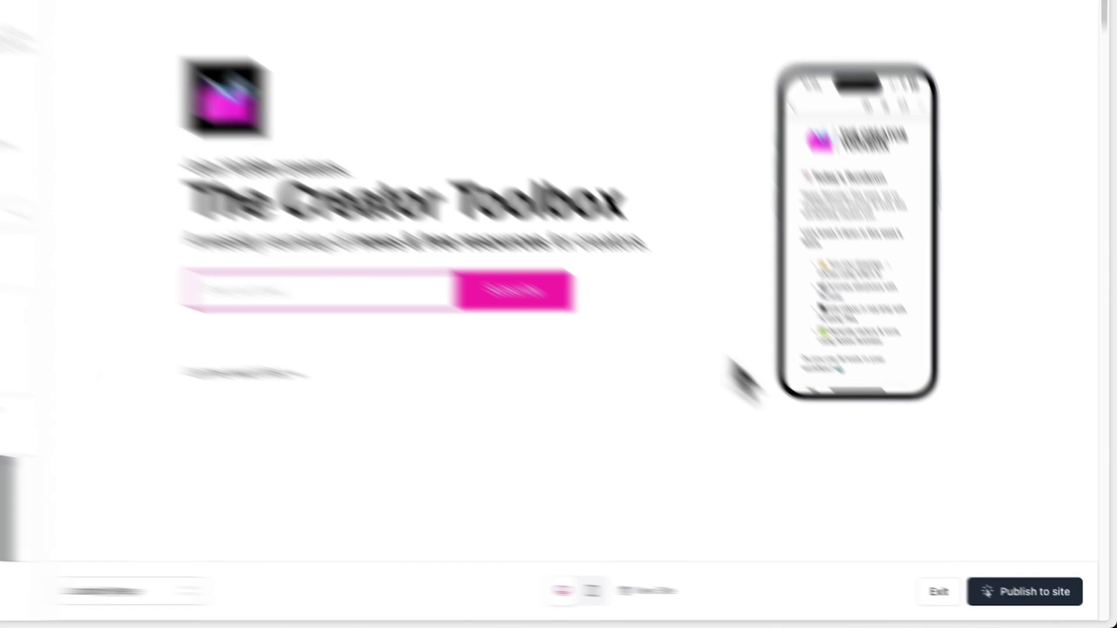
click(993, 589)
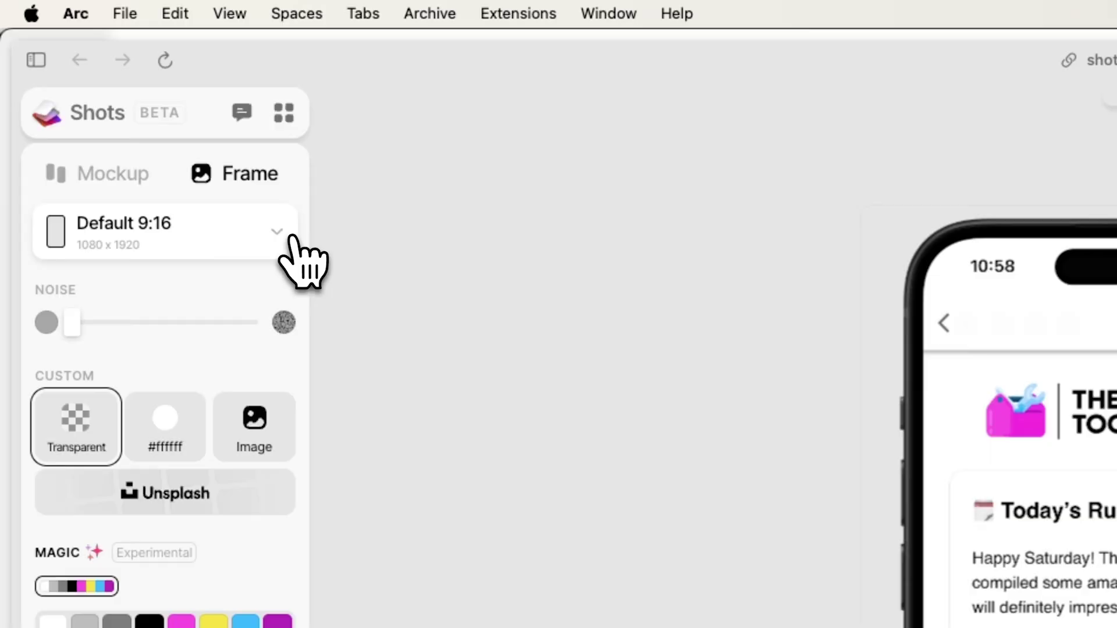
Set the frame to a custom 1200 x 630 size
click(289, 240)
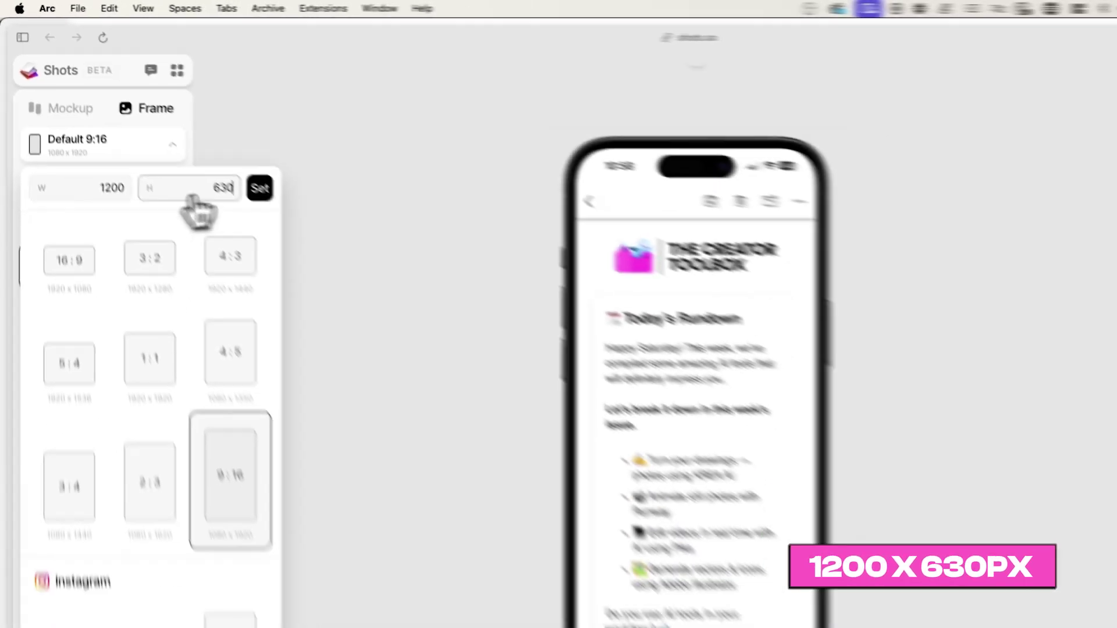
click(416, 301)
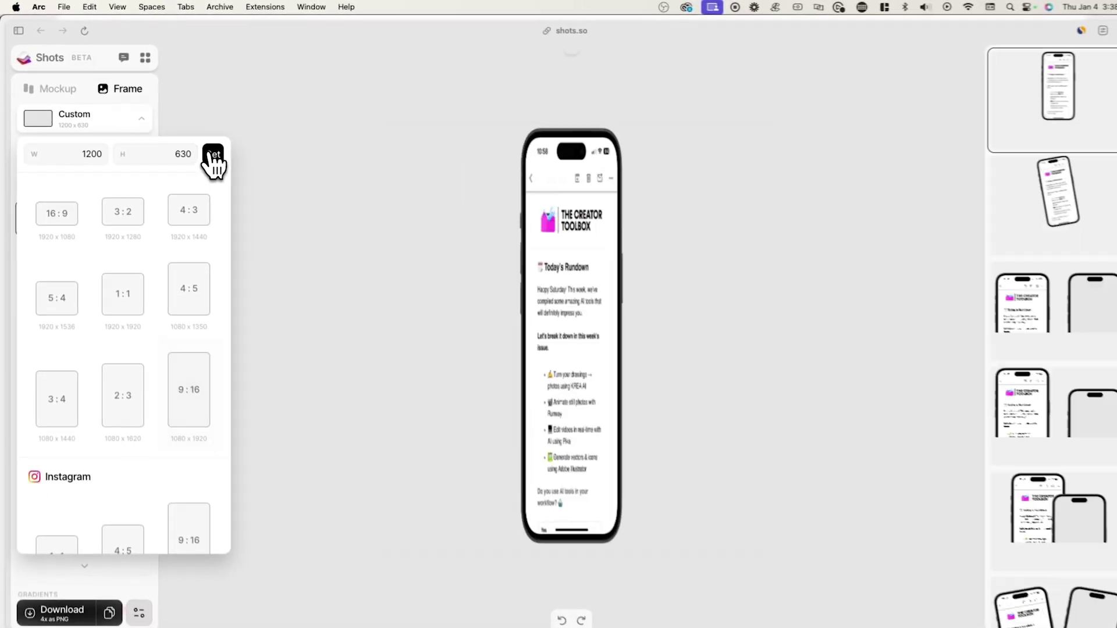
click(291, 139)
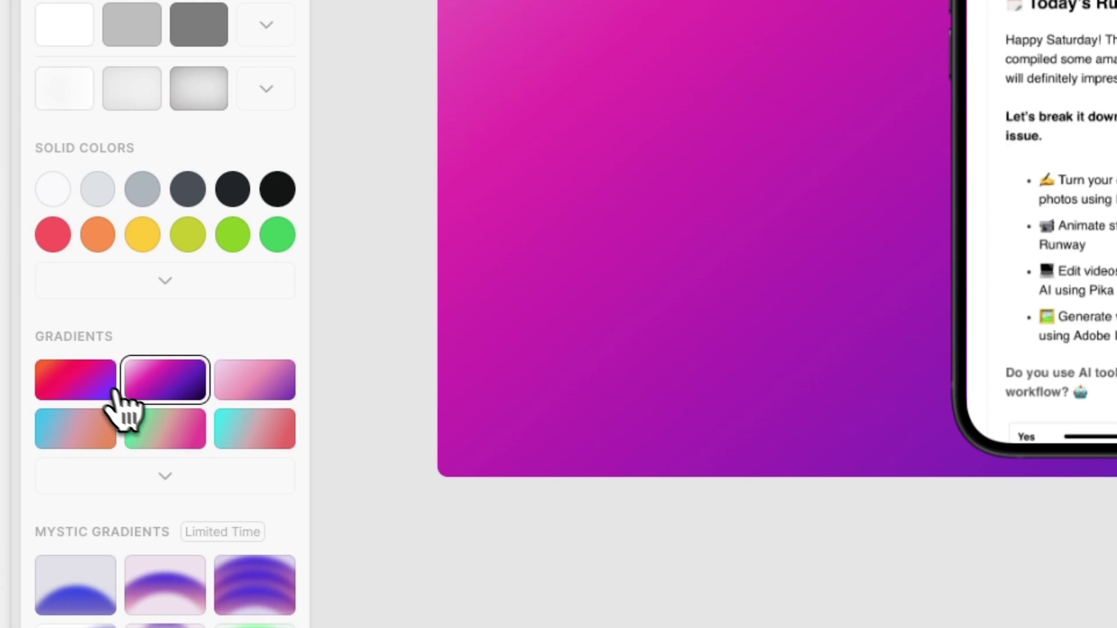
Apply the magenta-to-purple gradient background and give the phone a Low shadow
click(116, 391)
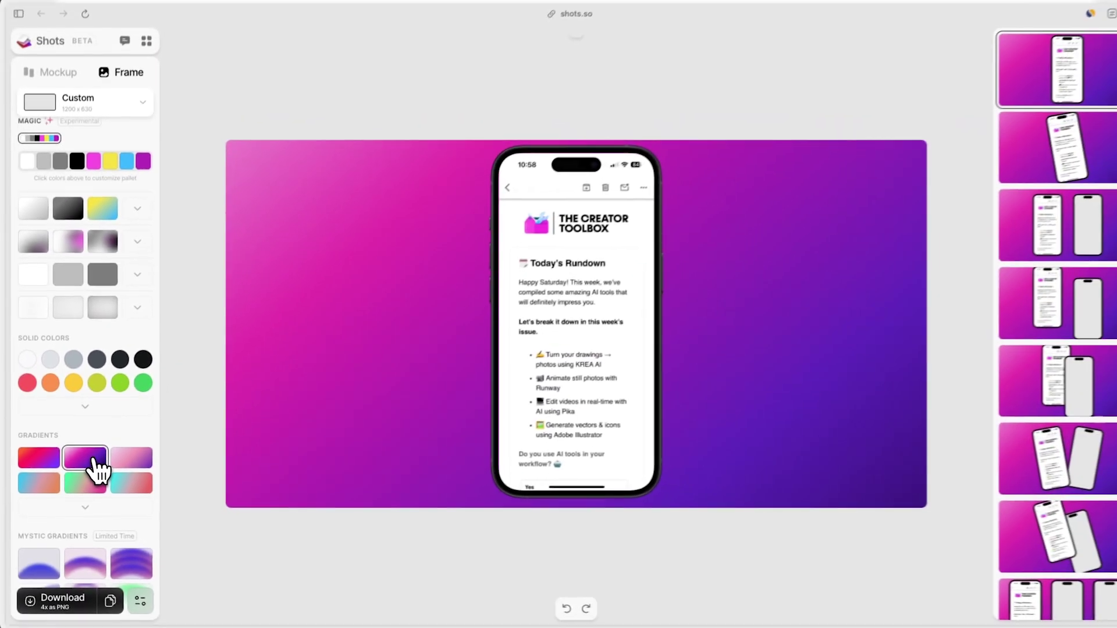
mouse_move(37, 161)
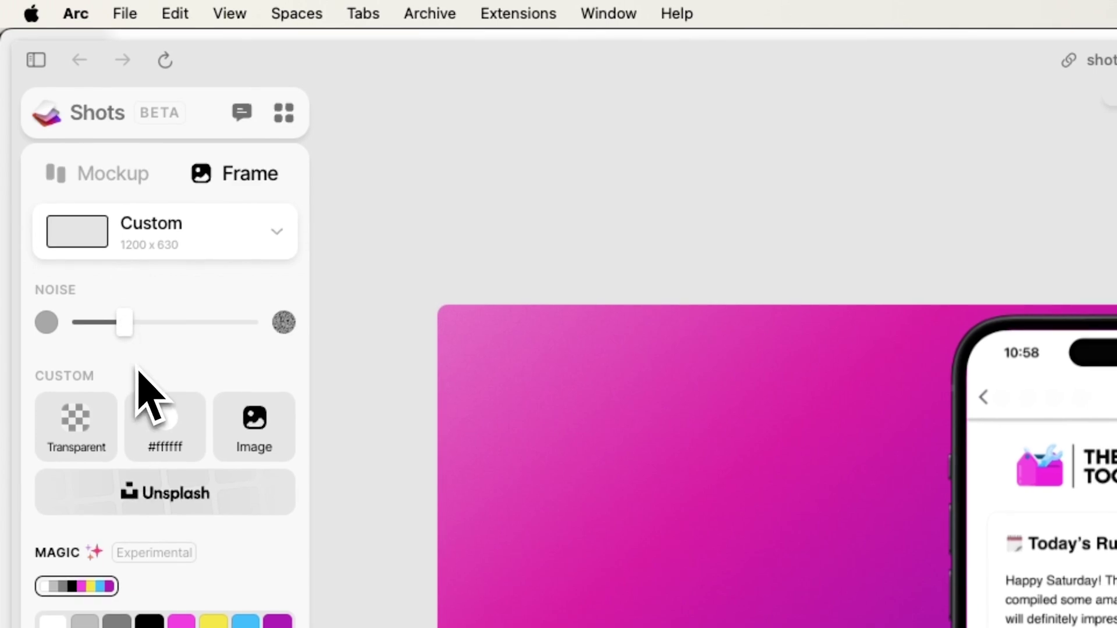
click(116, 178)
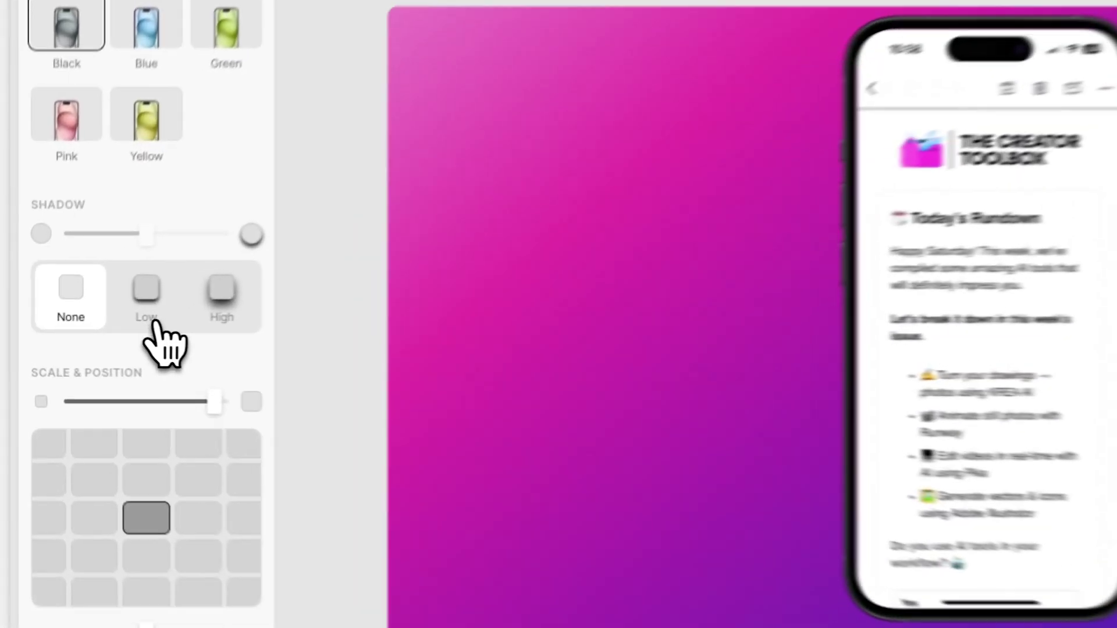
click(83, 315)
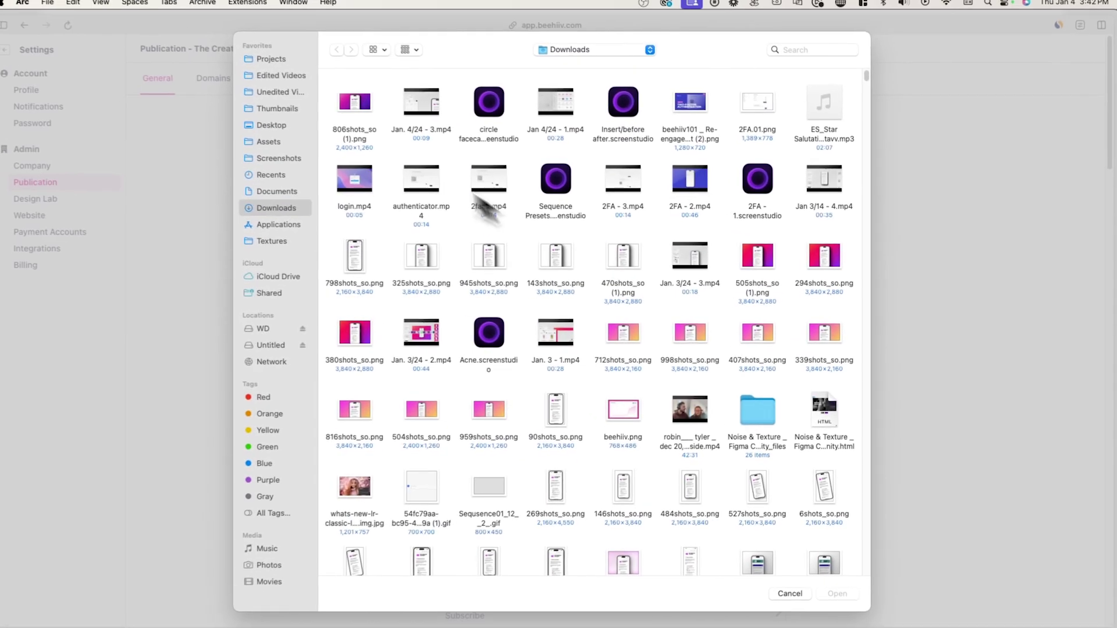
Select 806shots_so (1).png from Downloads as the publication's thumbnail image
click(371, 110)
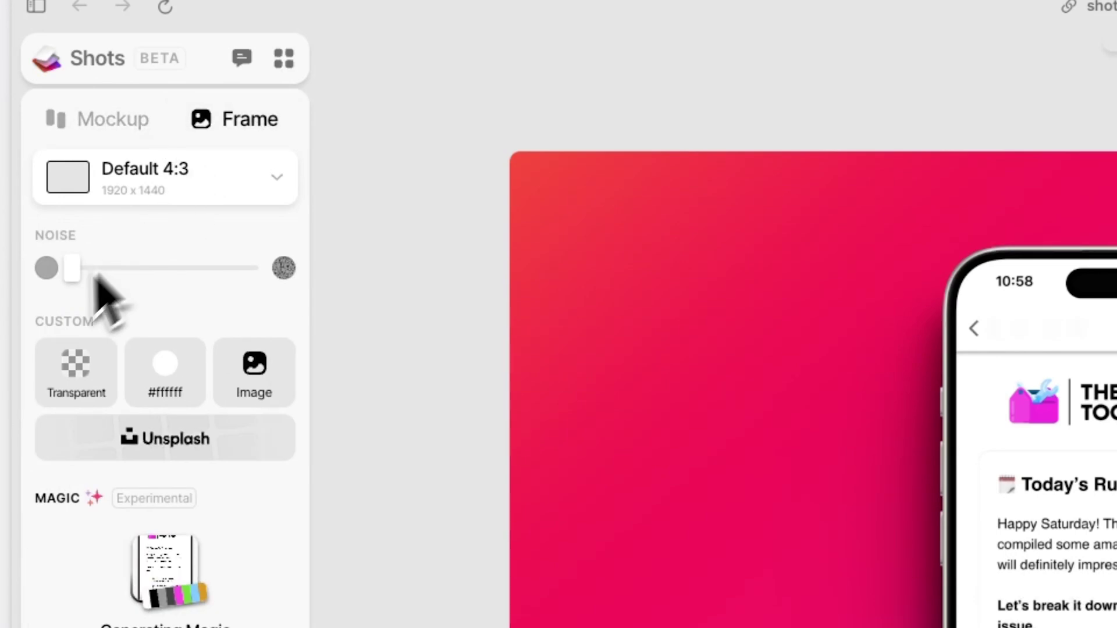
Try the 16:9, 5:4, 1:1, 4:5, 9:16, Twitter and Instagram presets, ending on Instagram Portrait 1080 x 1350
click(169, 196)
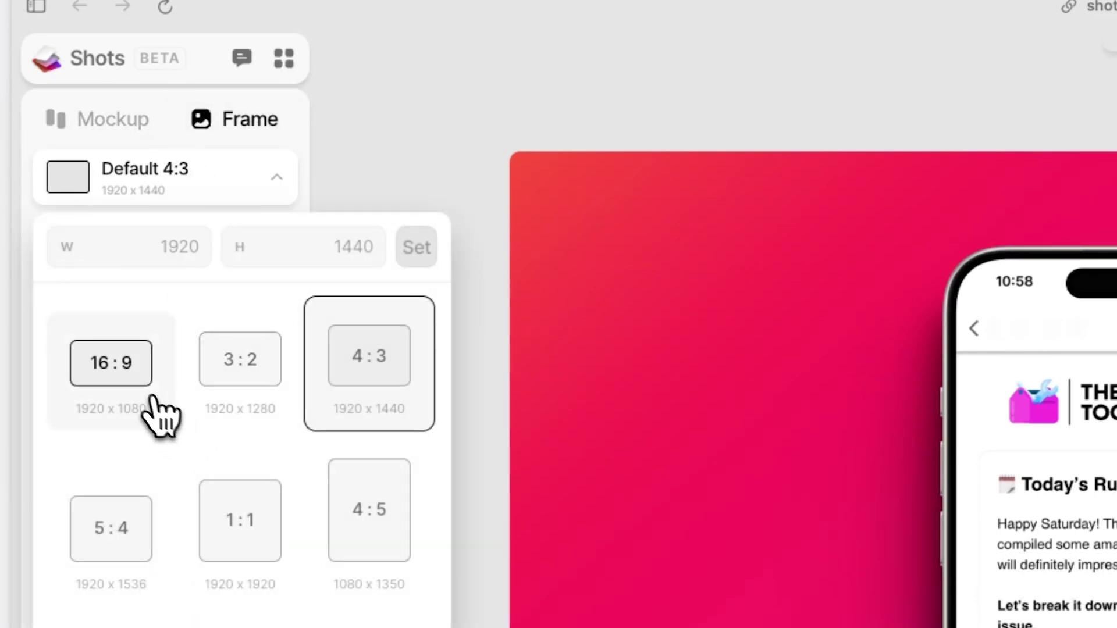
click(142, 387)
click(123, 526)
click(125, 308)
click(197, 298)
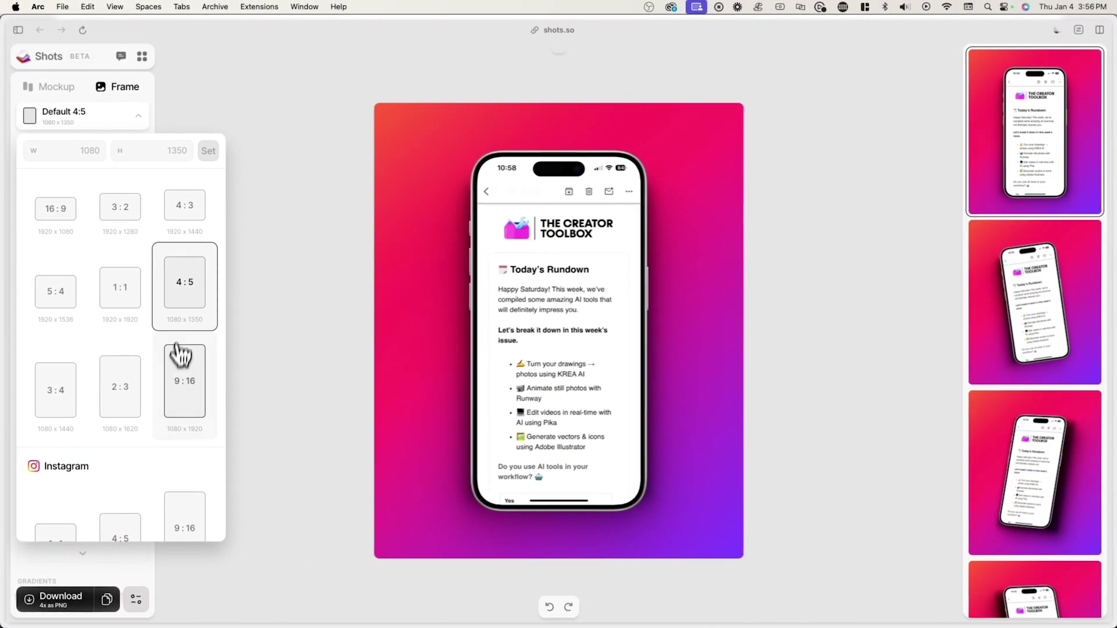
click(197, 404)
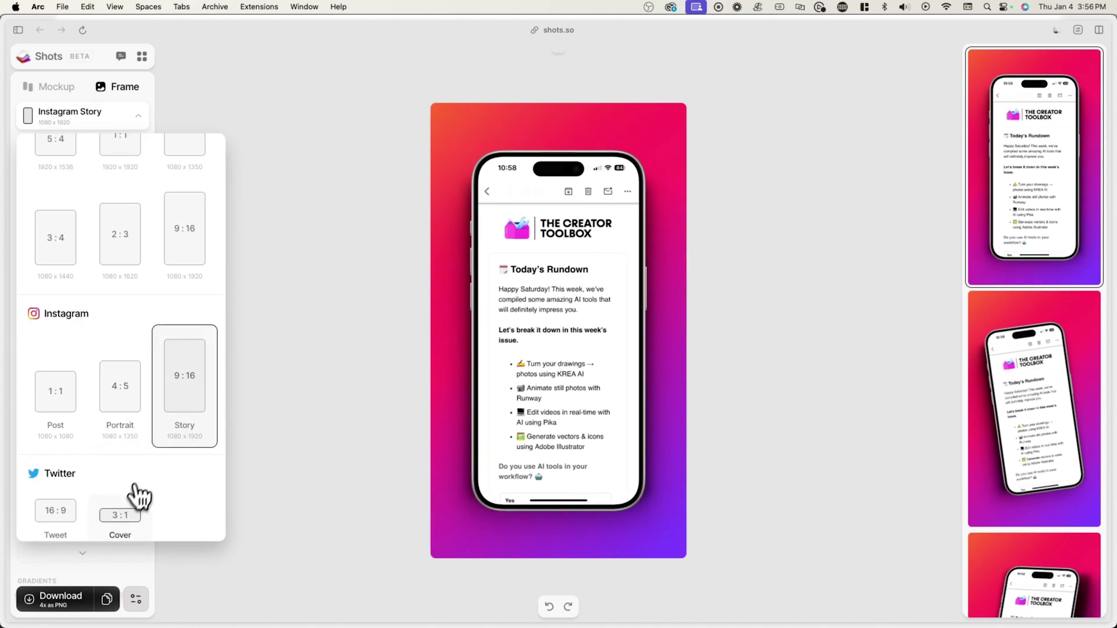
click(121, 514)
click(61, 512)
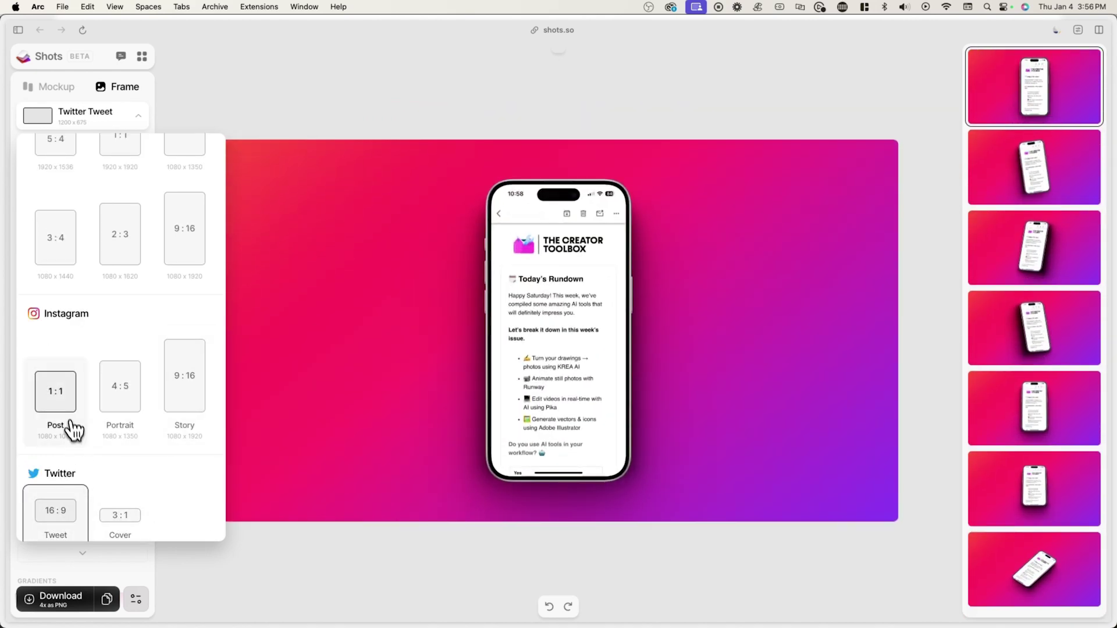
click(74, 430)
click(118, 407)
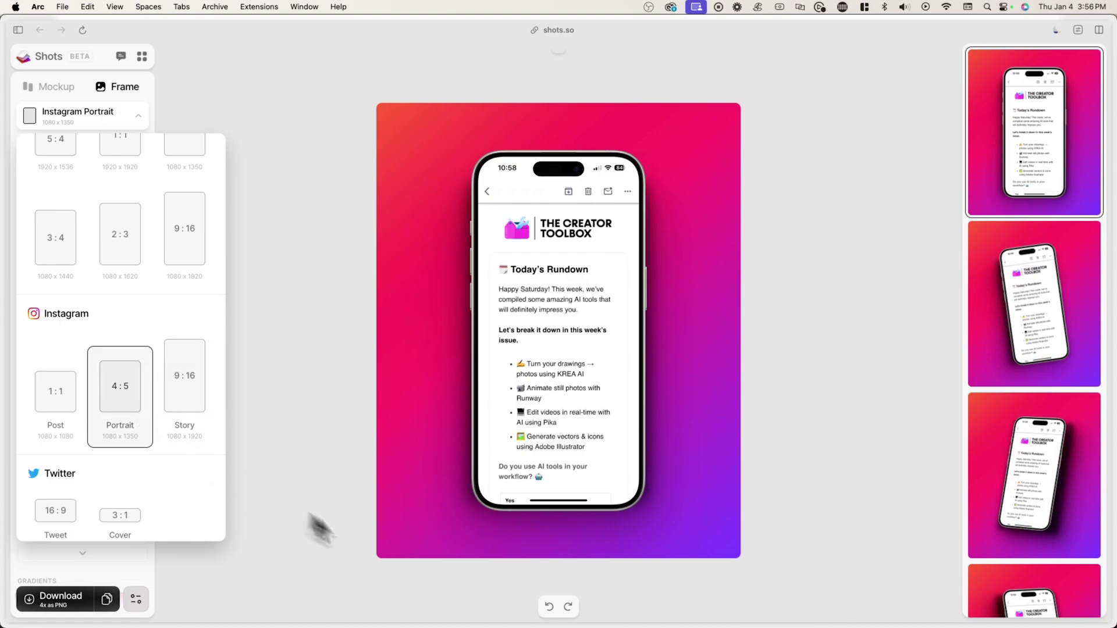